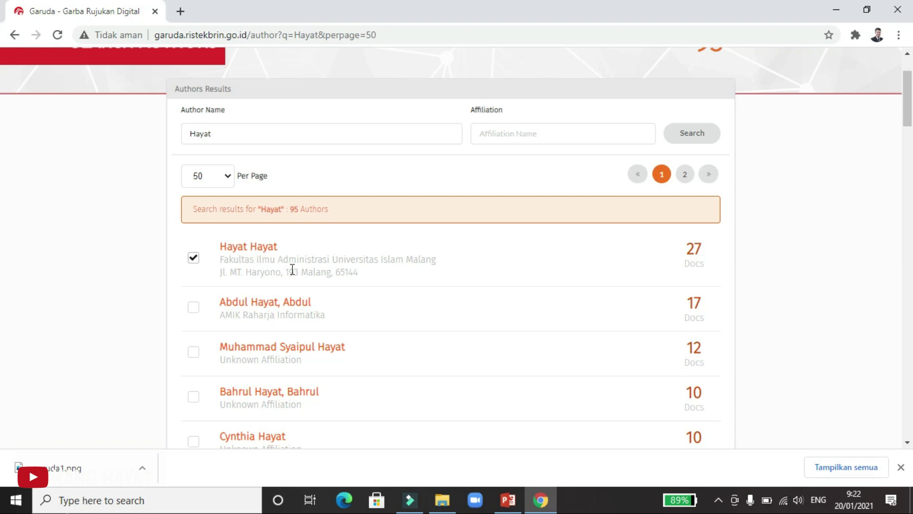
Select the author's 27-document Universitas Islam Malang record and their alternate-name record with 2 documents, and open a merge authors request
{"action": "scroll", "coordinate": [292, 268], "scroll_direction": "down", "scroll_amount": 15}
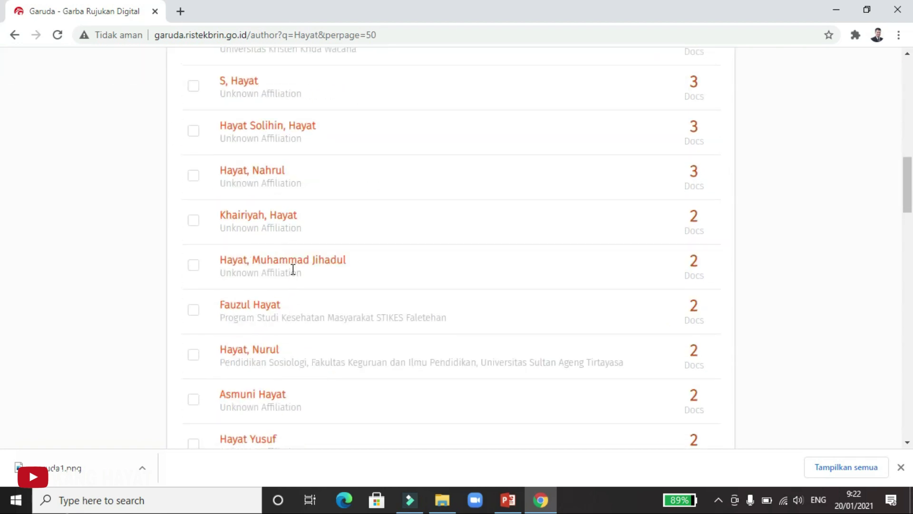
{"action": "scroll", "coordinate": [292, 269], "scroll_direction": "up", "scroll_amount": 15}
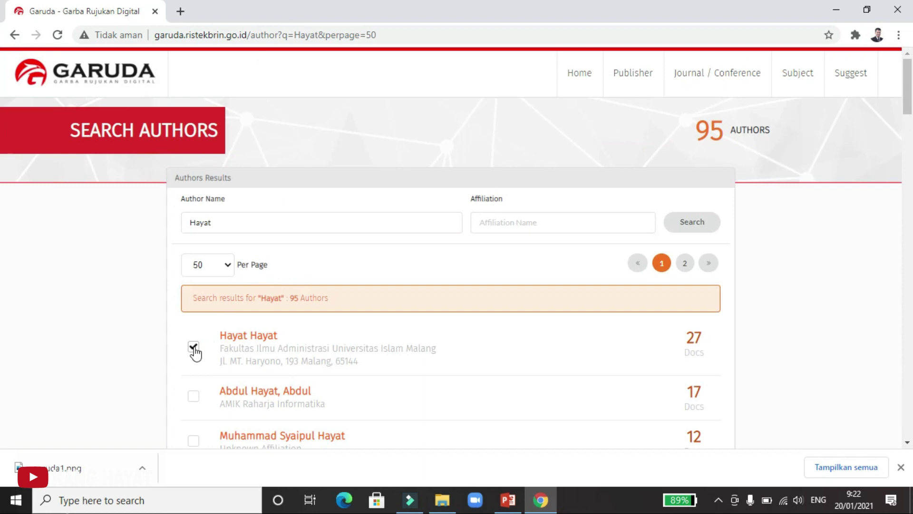
{"action": "left_click", "coordinate": [194, 348]}
{"action": "scroll", "coordinate": [194, 355], "scroll_direction": "down", "scroll_amount": 10}
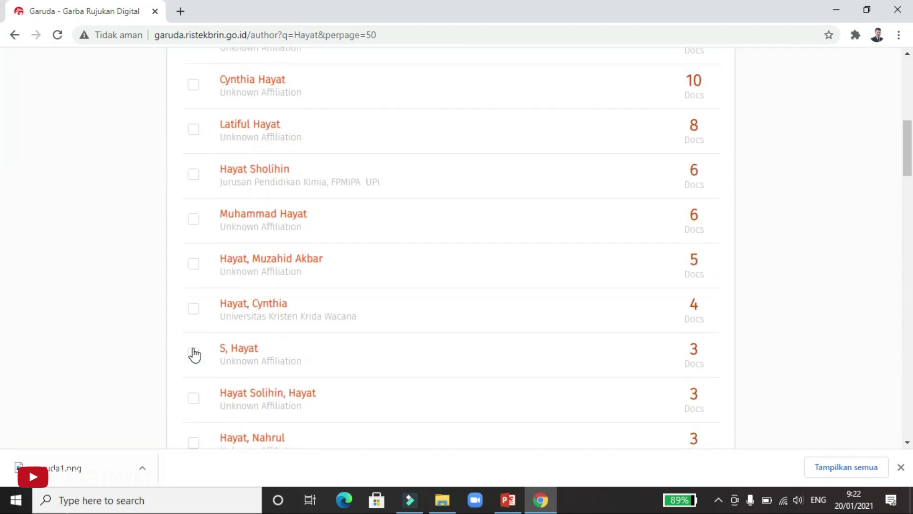
{"action": "scroll", "coordinate": [193, 354], "scroll_direction": "down", "scroll_amount": 9}
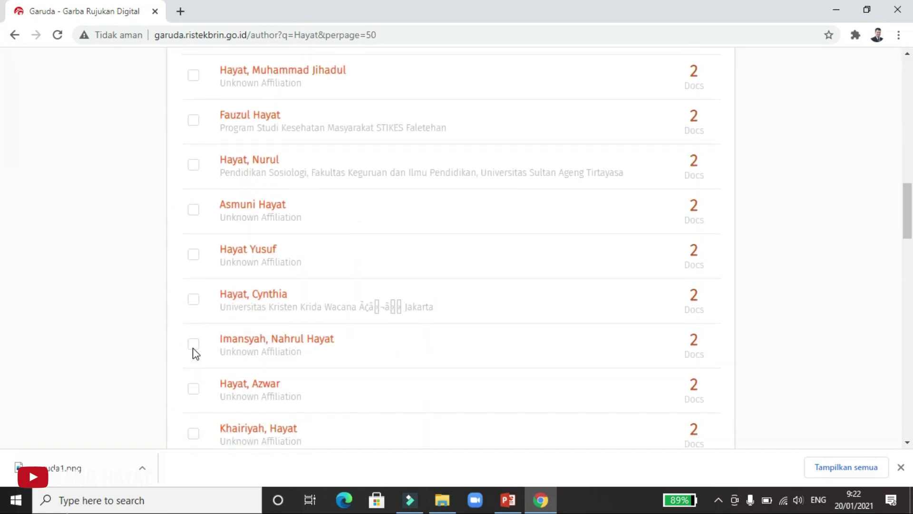
{"action": "left_click", "coordinate": [193, 401]}
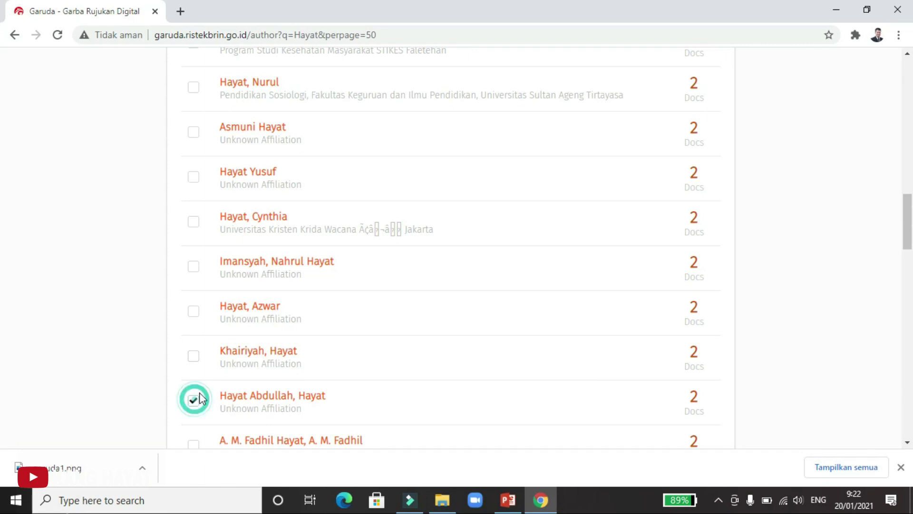
{"action": "scroll", "coordinate": [199, 392], "scroll_direction": "down", "scroll_amount": 7}
{"action": "scroll", "coordinate": [207, 381], "scroll_direction": "down", "scroll_amount": 20}
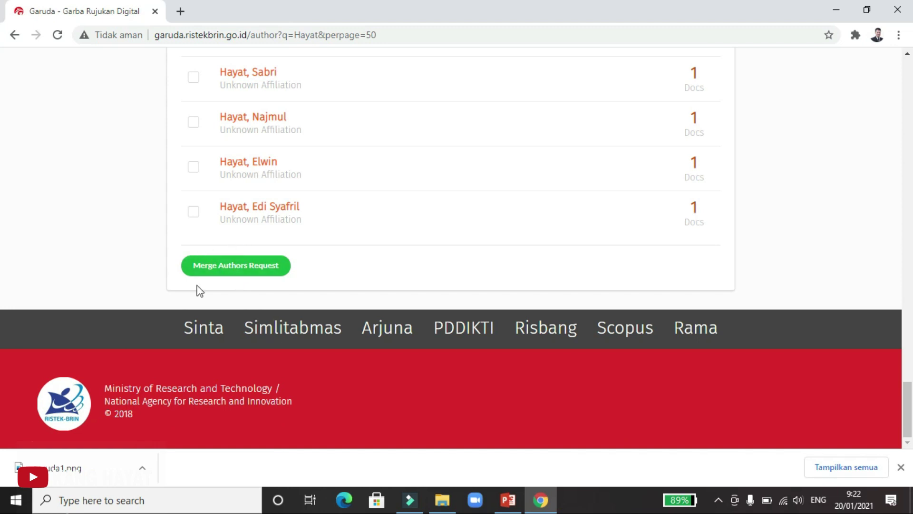
{"action": "left_click", "coordinate": [221, 269]}
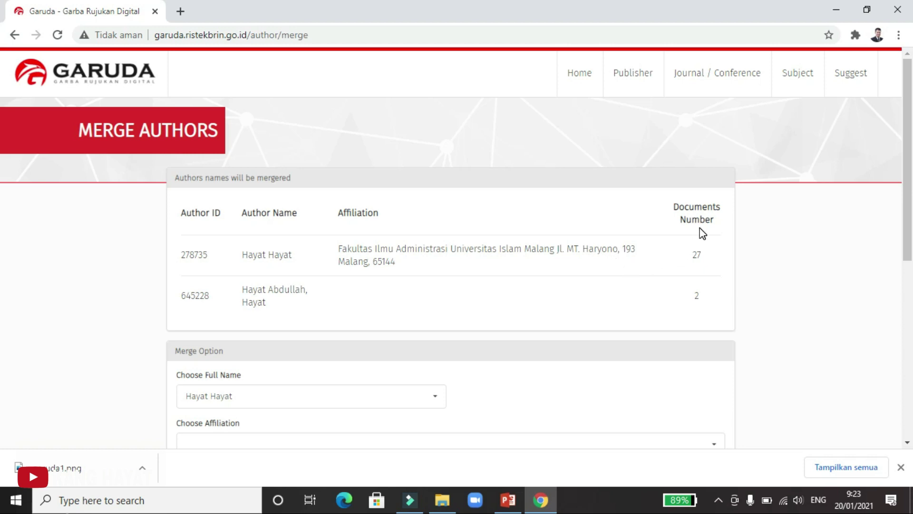
Try the full name from the 2-document record as the merged author's name
{"action": "scroll", "coordinate": [458, 304], "scroll_direction": "down", "scroll_amount": 2}
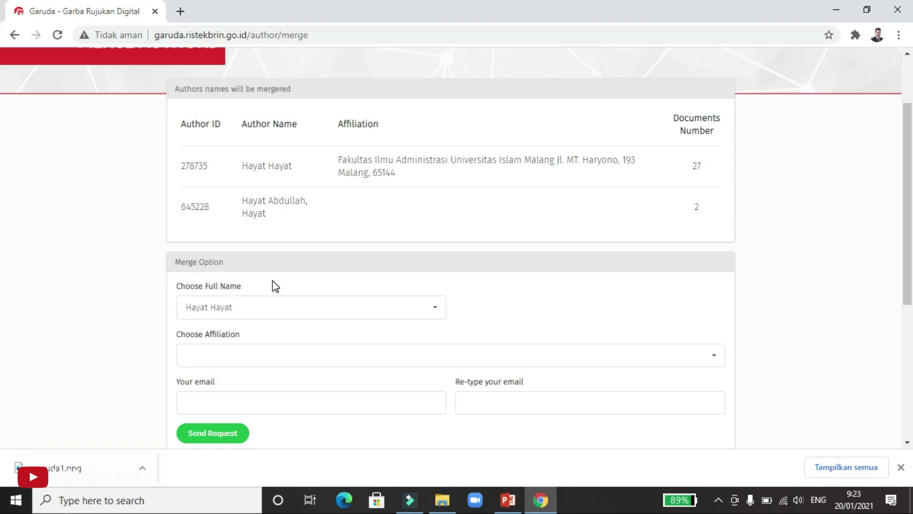
{"action": "scroll", "coordinate": [274, 286], "scroll_direction": "up", "scroll_amount": 2}
{"action": "scroll", "coordinate": [272, 271], "scroll_direction": "down", "scroll_amount": 4}
{"action": "left_click", "coordinate": [267, 224]}
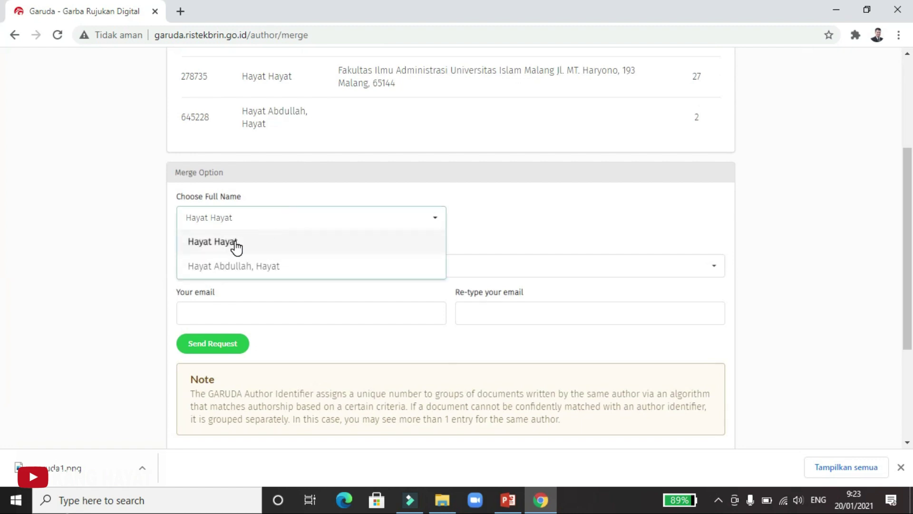
{"action": "left_click", "coordinate": [230, 269]}
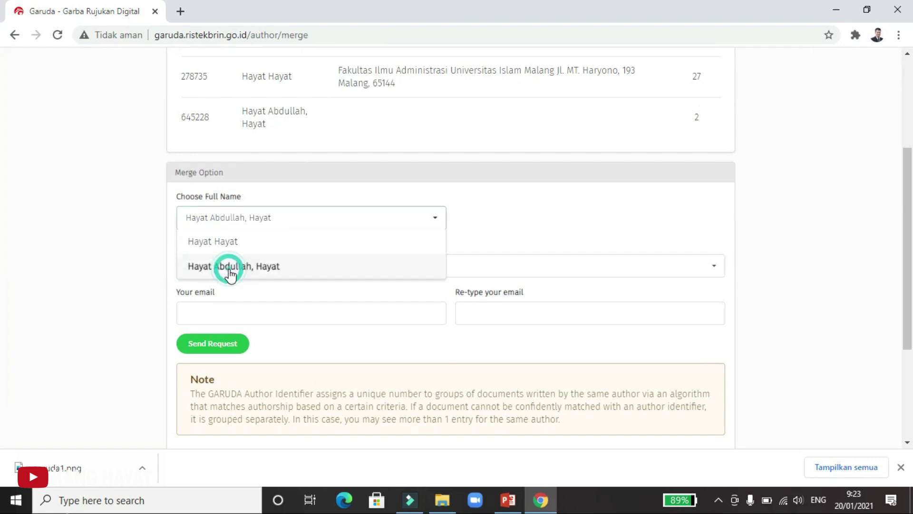
Set the merged author's full name to the one used by the 27-document record
{"action": "left_click", "coordinate": [229, 225]}
{"action": "left_click", "coordinate": [223, 257]}
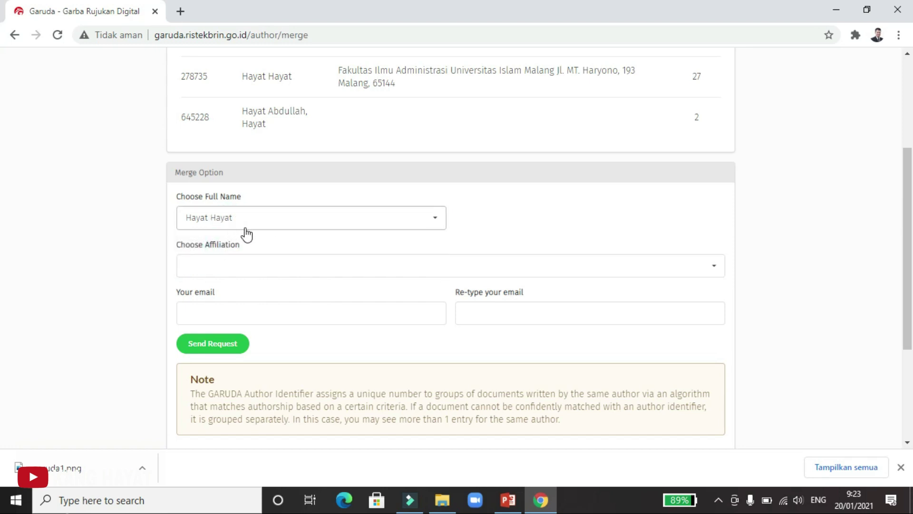
{"action": "scroll", "coordinate": [265, 239], "scroll_direction": "up", "scroll_amount": 2}
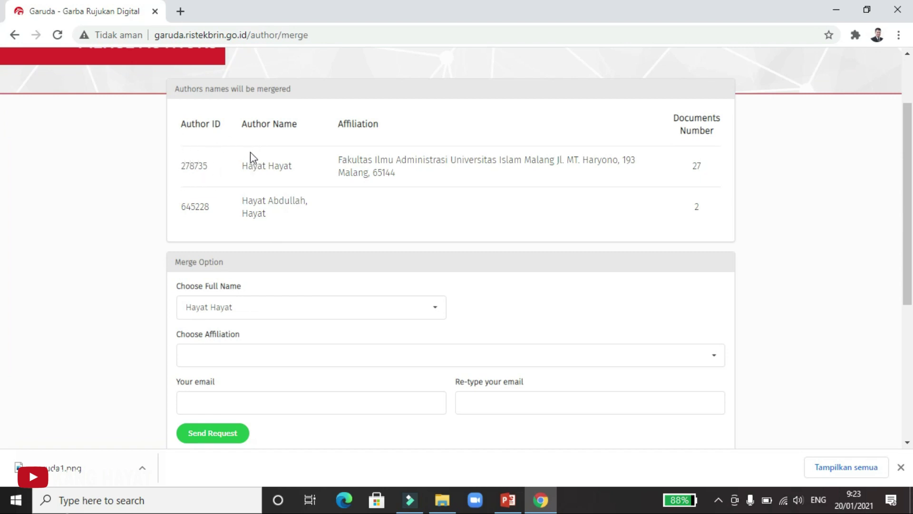
{"action": "left_click", "coordinate": [269, 315]}
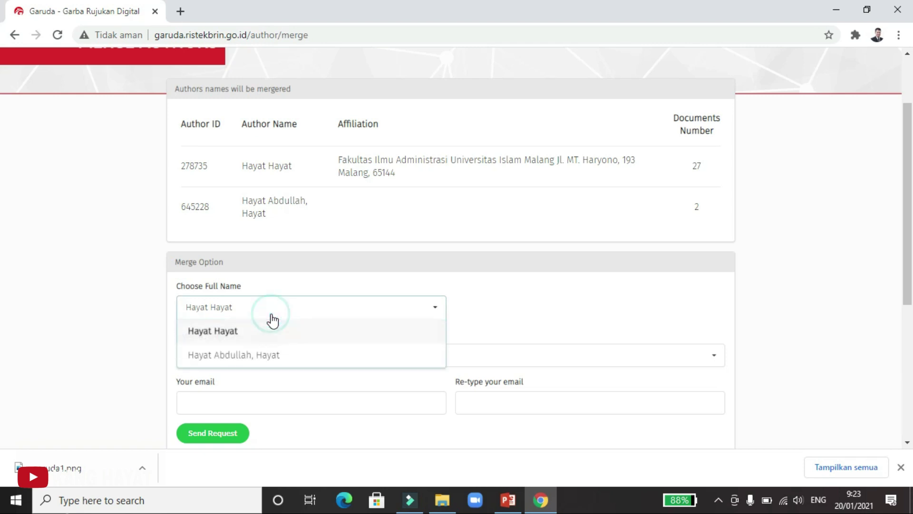
{"action": "left_click", "coordinate": [239, 333]}
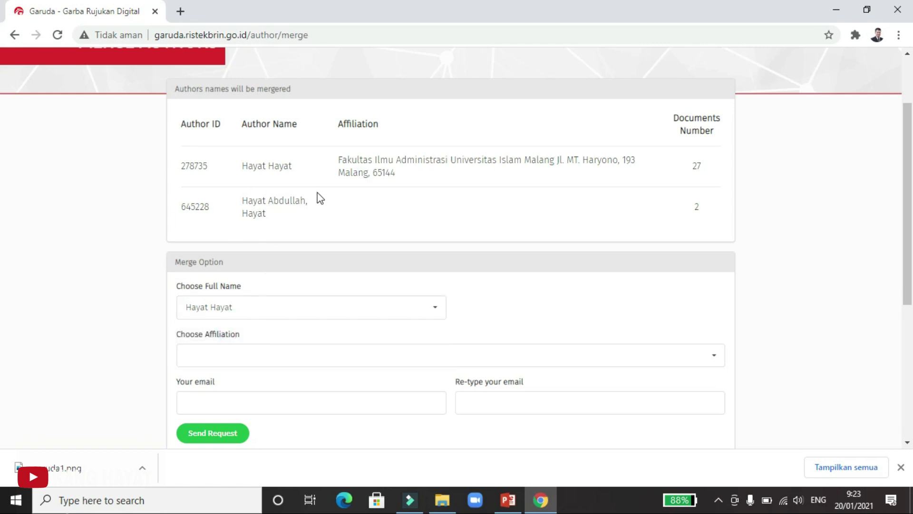
{"action": "left_click", "coordinate": [244, 314]}
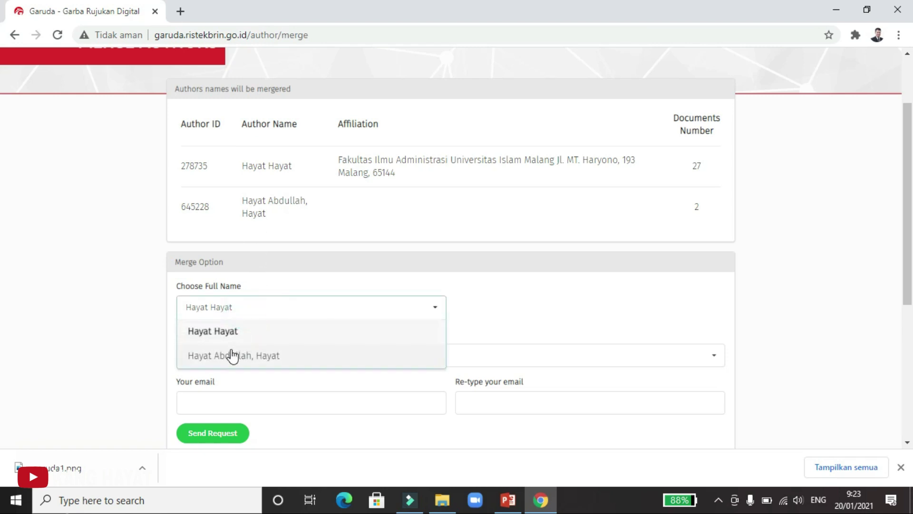
{"action": "scroll", "coordinate": [280, 295], "scroll_direction": "down", "scroll_amount": 2}
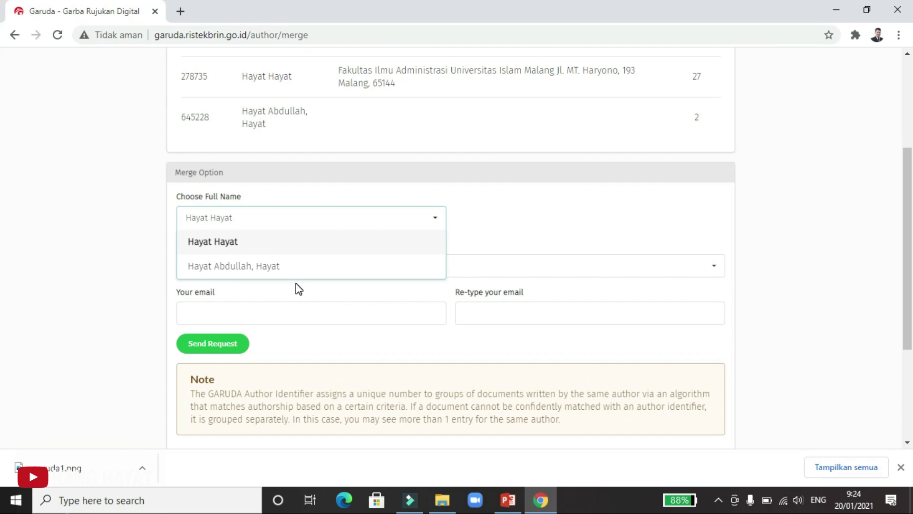
{"action": "left_click", "coordinate": [231, 241]}
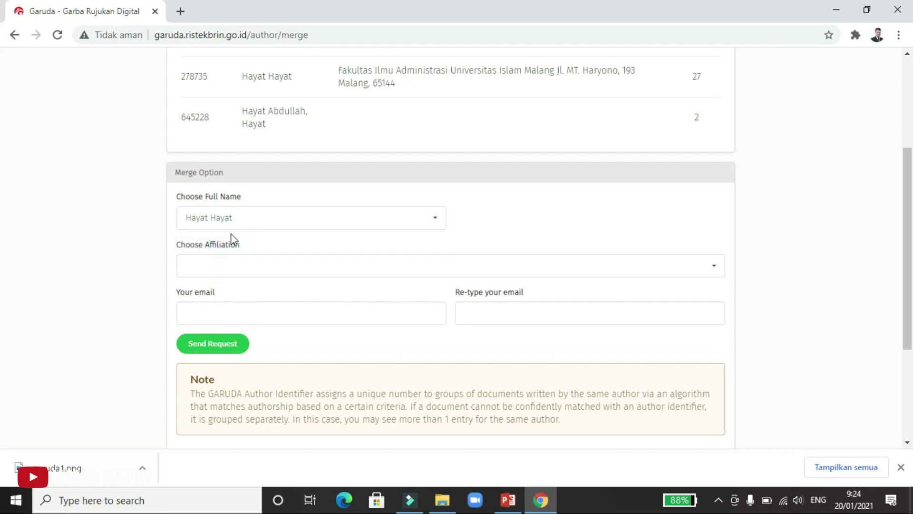
Set the affiliation to the first "Universitas Islam Malang" option and fill in the requester's email in both email fields
{"action": "left_click", "coordinate": [248, 270]}
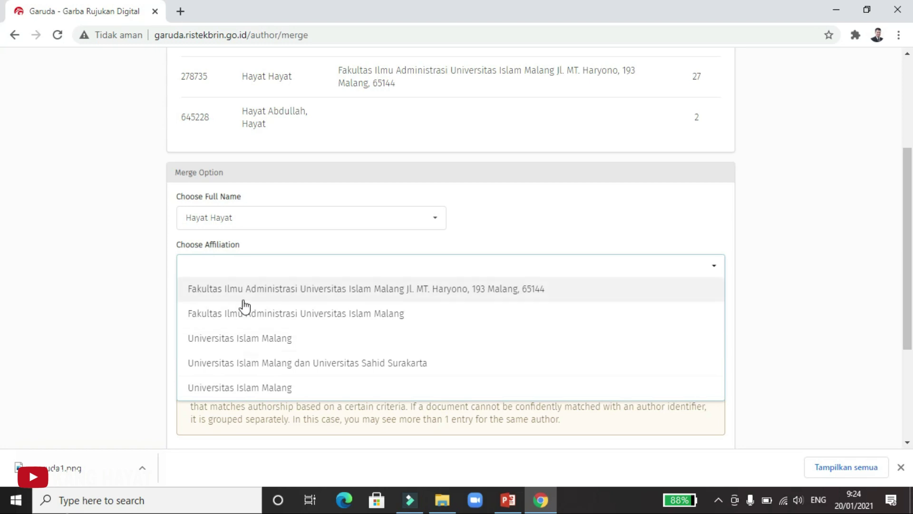
{"action": "left_click", "coordinate": [238, 339]}
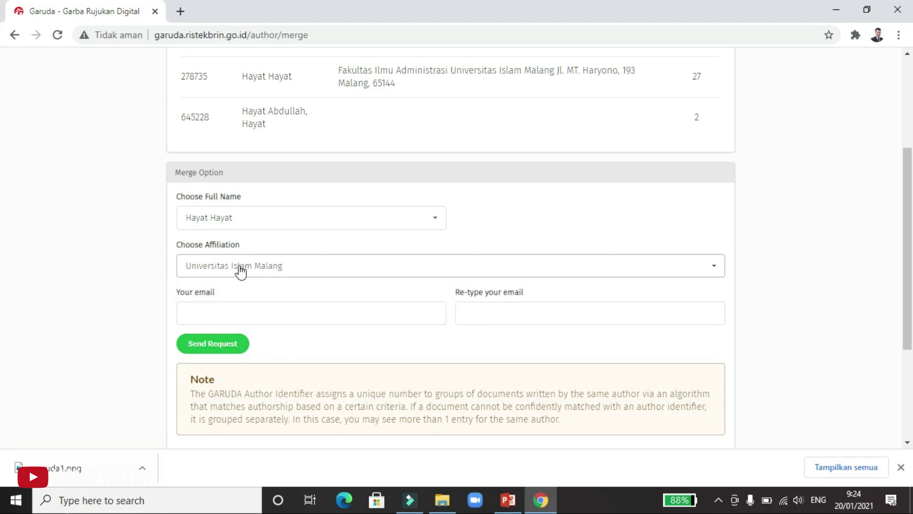
{"action": "left_click", "coordinate": [251, 320]}
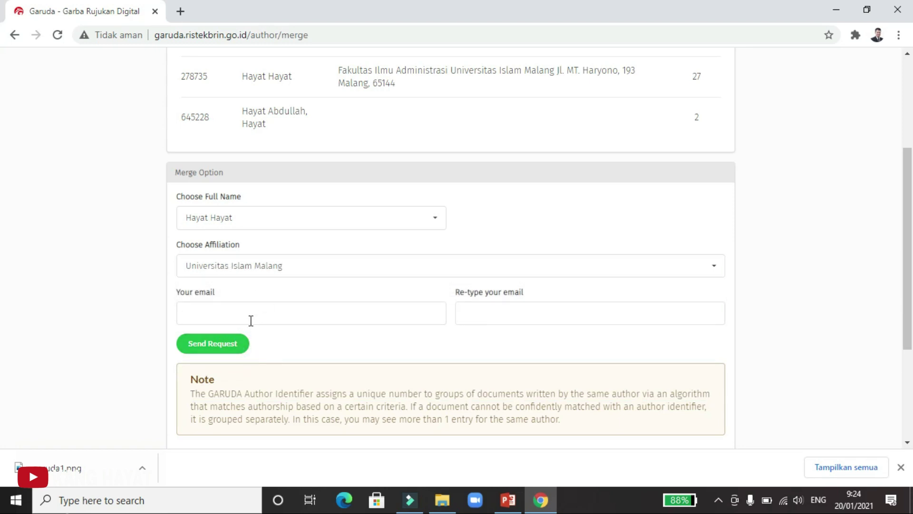
{"action": "left_click", "coordinate": [249, 316]}
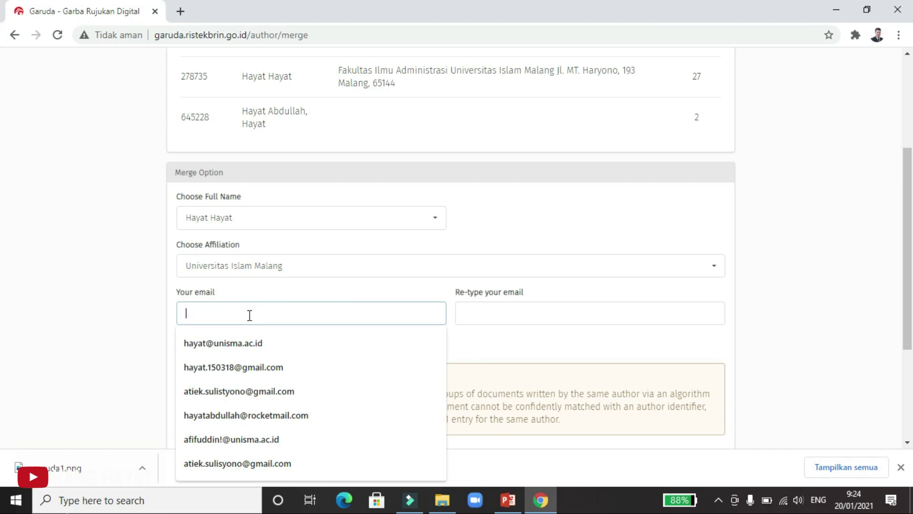
{"action": "left_click", "coordinate": [237, 342]}
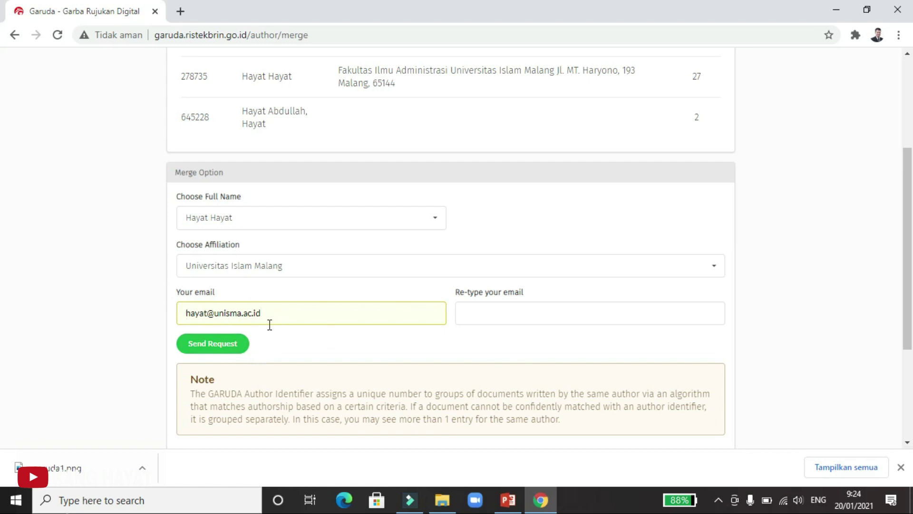
{"action": "left_click", "coordinate": [475, 311]}
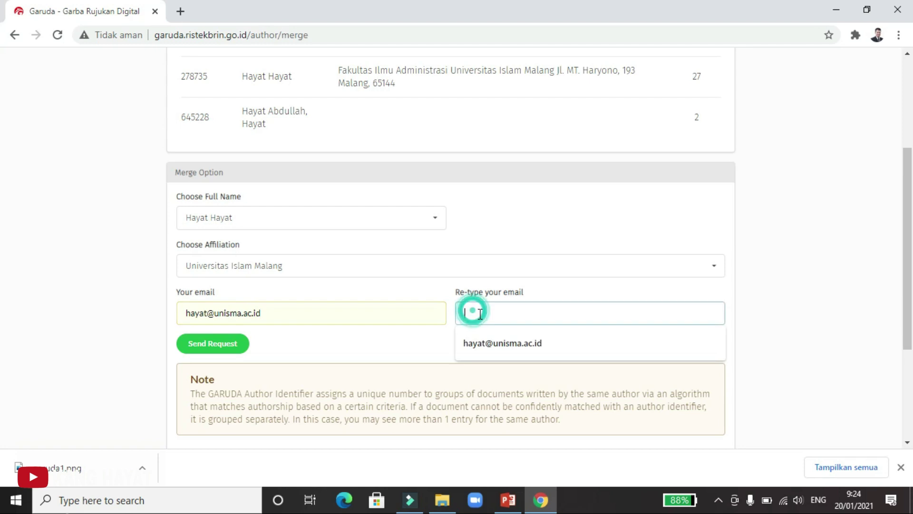
{"action": "left_click", "coordinate": [481, 341]}
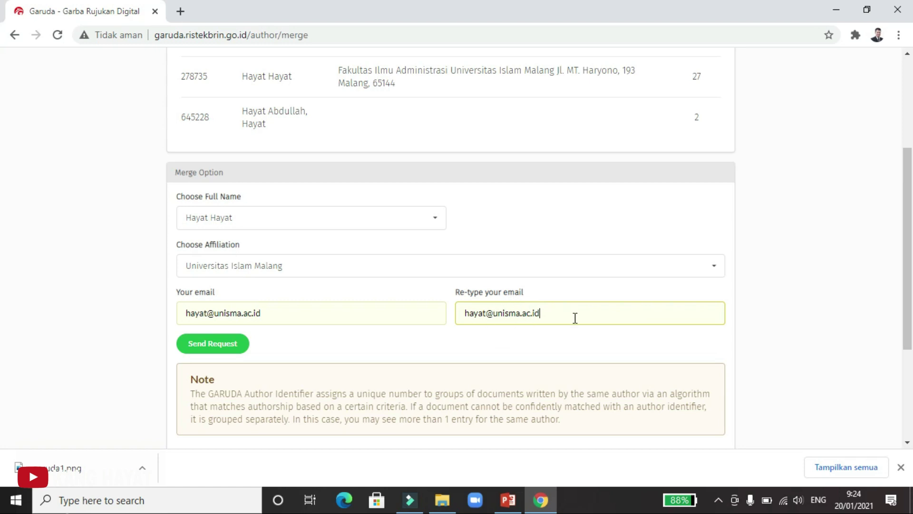
Check the completed merge options against the two author records and send the merge request
{"action": "scroll", "coordinate": [575, 318], "scroll_direction": "up", "scroll_amount": 2}
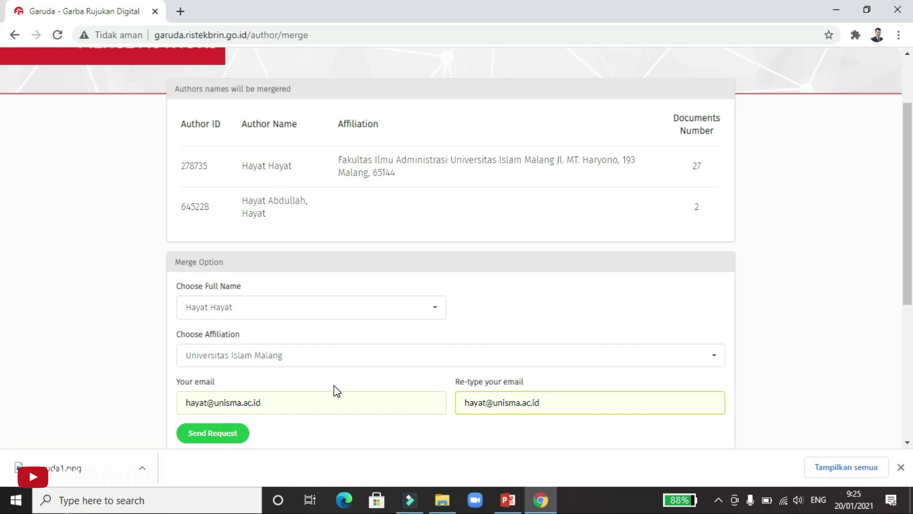
{"action": "scroll", "coordinate": [334, 389], "scroll_direction": "down", "scroll_amount": 2}
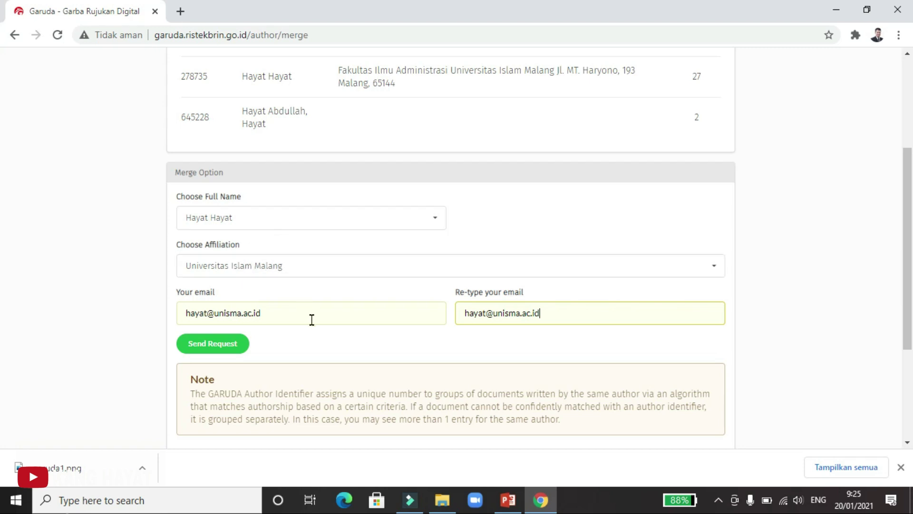
{"action": "left_click", "coordinate": [229, 345]}
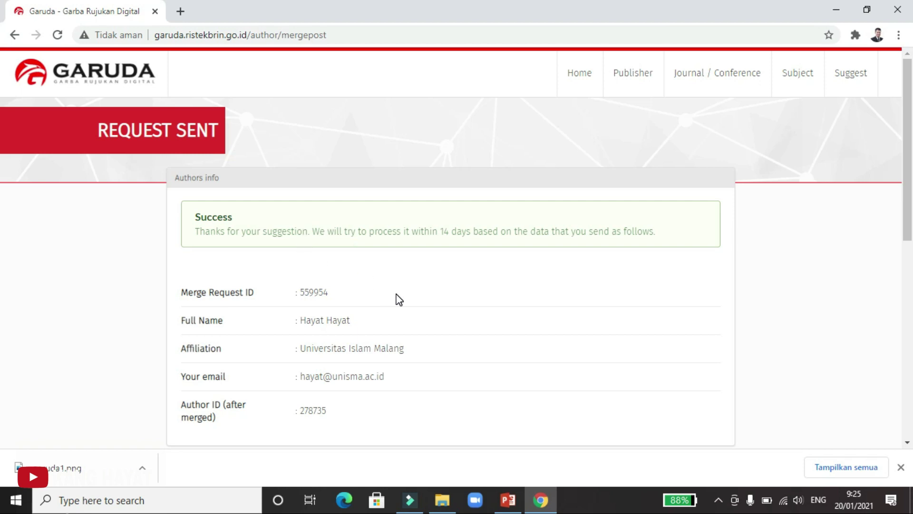
Review the sent merge request's details, processing time, list of authors to merge and the note about author identifiers
{"action": "scroll", "coordinate": [398, 298], "scroll_direction": "down", "scroll_amount": 2}
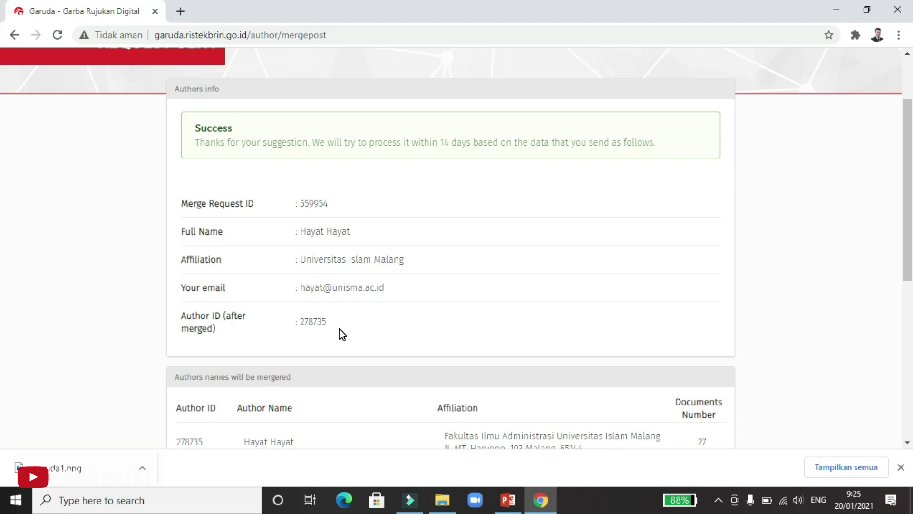
{"action": "scroll", "coordinate": [341, 333], "scroll_direction": "down", "scroll_amount": 2}
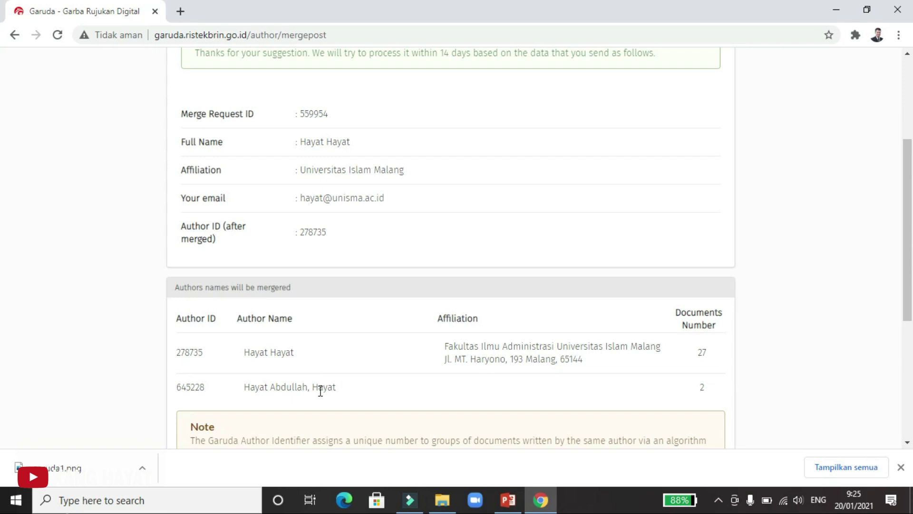
{"action": "scroll", "coordinate": [321, 390], "scroll_direction": "down", "scroll_amount": 4}
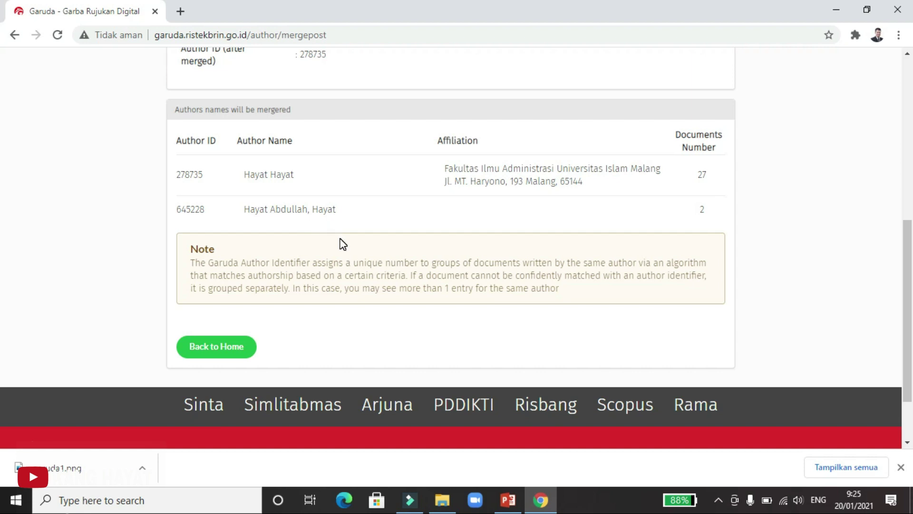
{"action": "scroll", "coordinate": [312, 255], "scroll_direction": "down", "scroll_amount": 2}
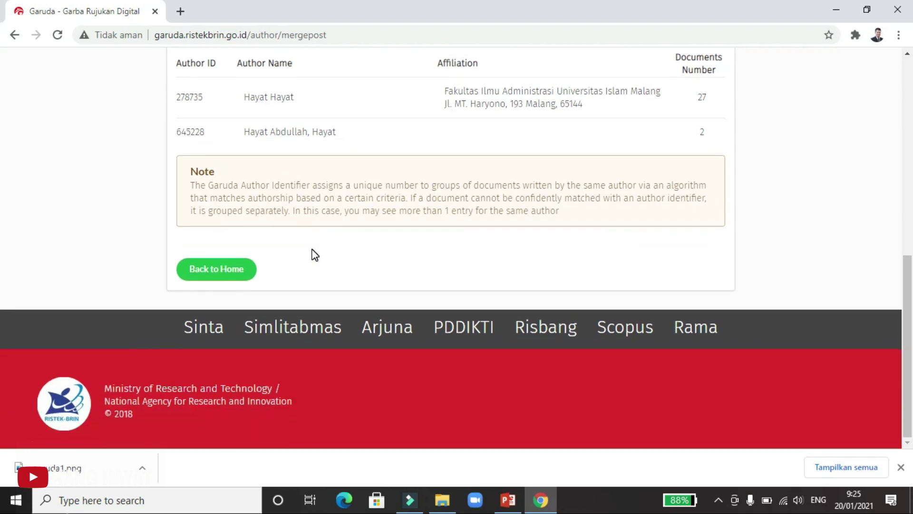
{"action": "scroll", "coordinate": [313, 255], "scroll_direction": "up", "scroll_amount": 4}
{"action": "scroll", "coordinate": [313, 255], "scroll_direction": "down", "scroll_amount": 3}
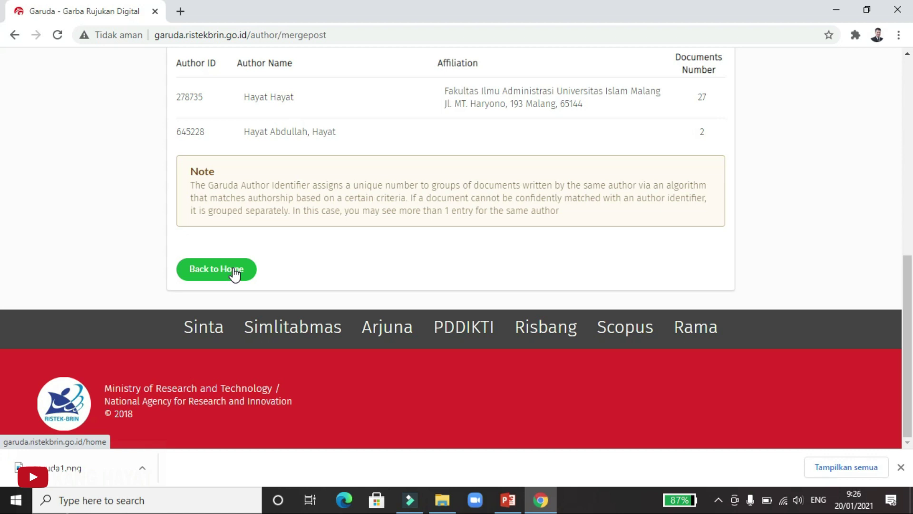
{"action": "scroll", "coordinate": [262, 280], "scroll_direction": "up", "scroll_amount": 6}
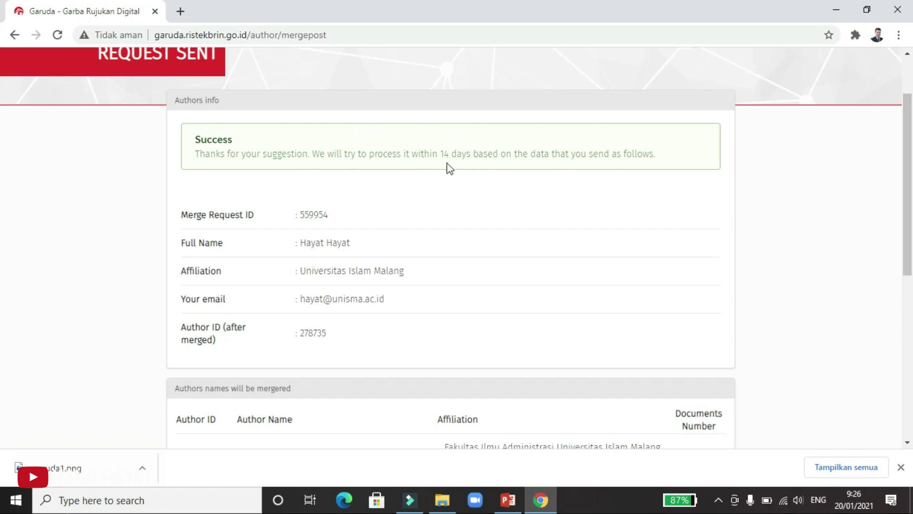
{"action": "scroll", "coordinate": [421, 276], "scroll_direction": "down", "scroll_amount": 2}
{"action": "scroll", "coordinate": [423, 278], "scroll_direction": "down", "scroll_amount": 2}
{"action": "scroll", "coordinate": [428, 266], "scroll_direction": "up", "scroll_amount": 6}
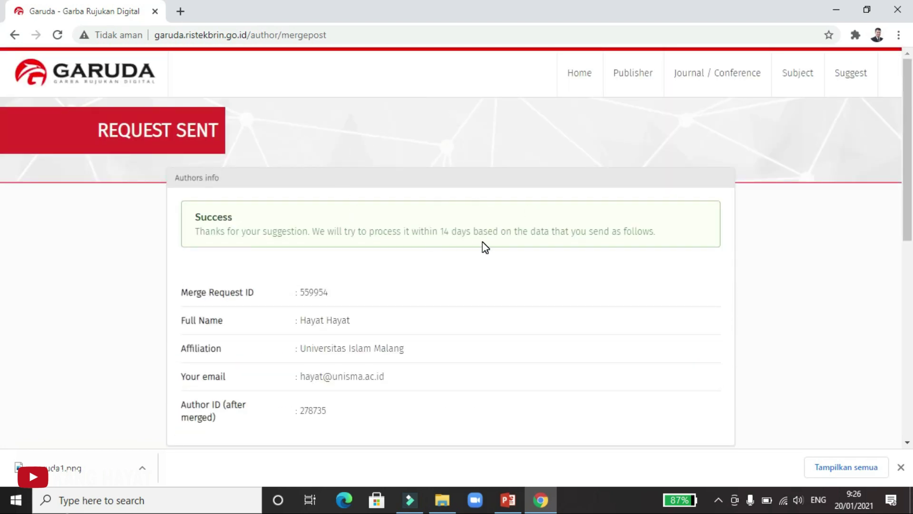
{"action": "scroll", "coordinate": [457, 280], "scroll_direction": "down", "scroll_amount": 10}
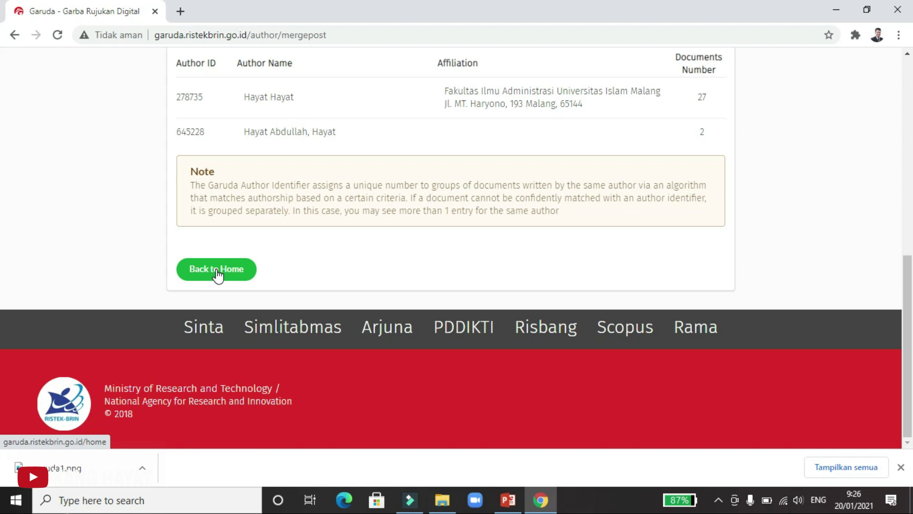
Return to the Garuda home page and open the advanced search for authors
{"action": "left_click", "coordinate": [217, 270]}
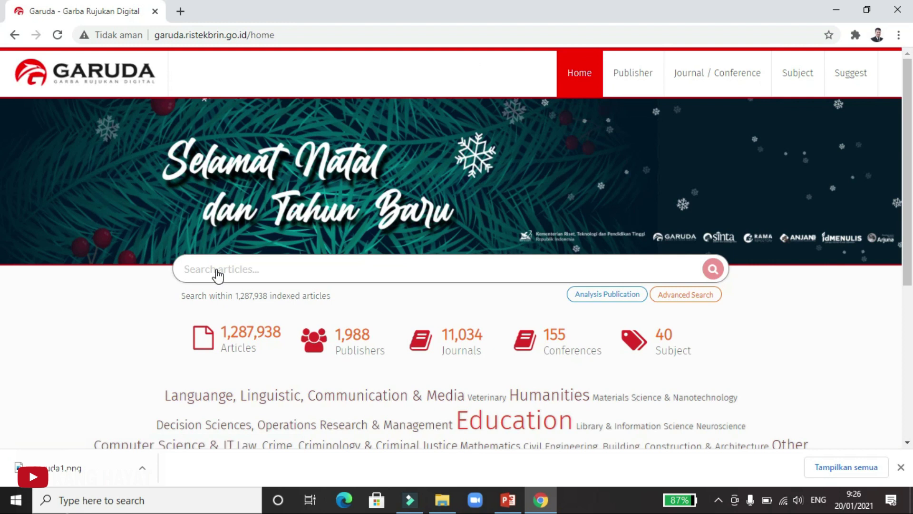
{"action": "left_click", "coordinate": [700, 297]}
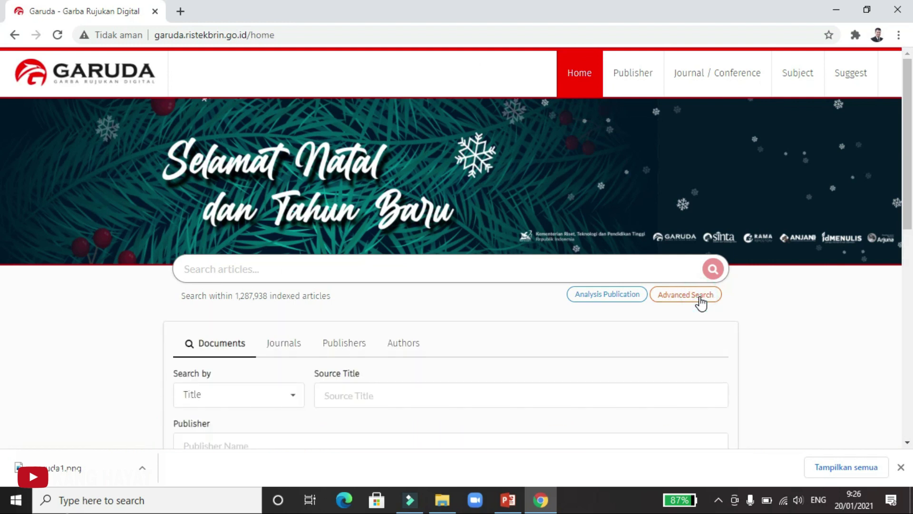
{"action": "scroll", "coordinate": [302, 398], "scroll_direction": "down", "scroll_amount": 4}
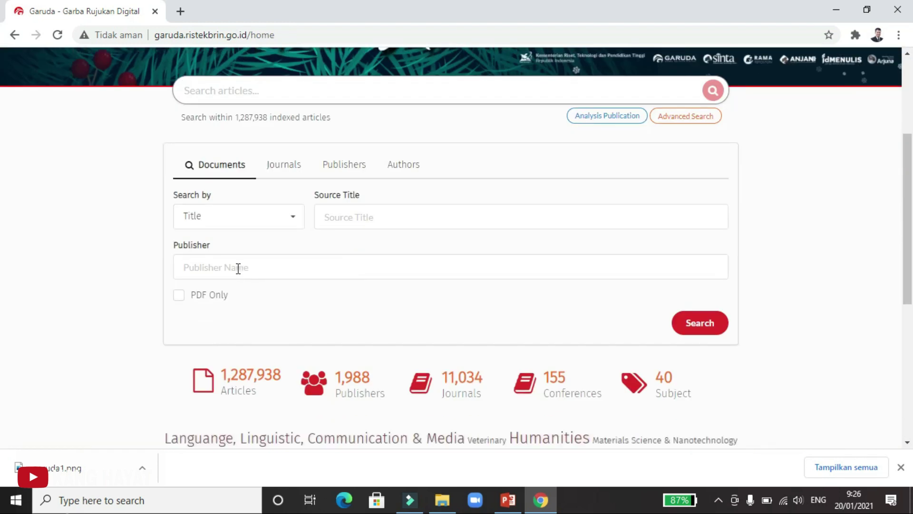
{"action": "left_click", "coordinate": [409, 166]}
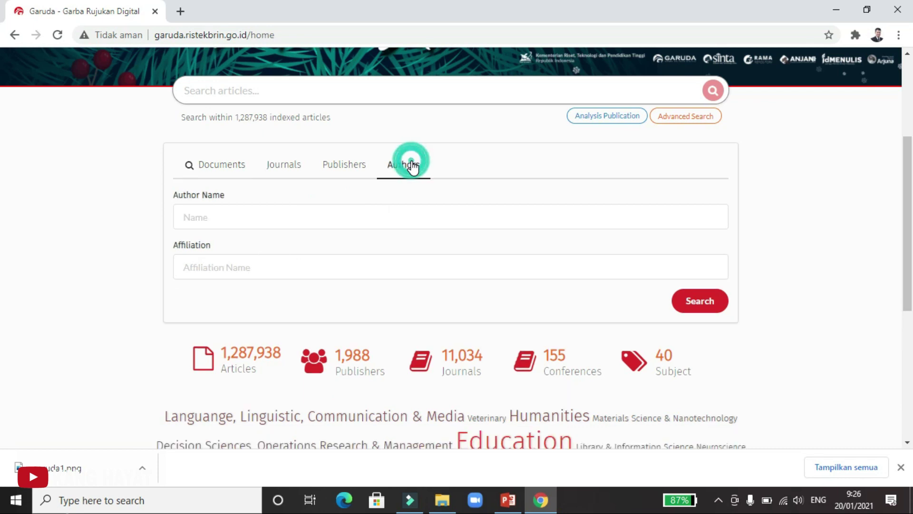
Search authors by the two-word name used on the two-document record, without an affiliation
{"action": "left_click", "coordinate": [254, 215]}
{"action": "type", "text": "Haya"}
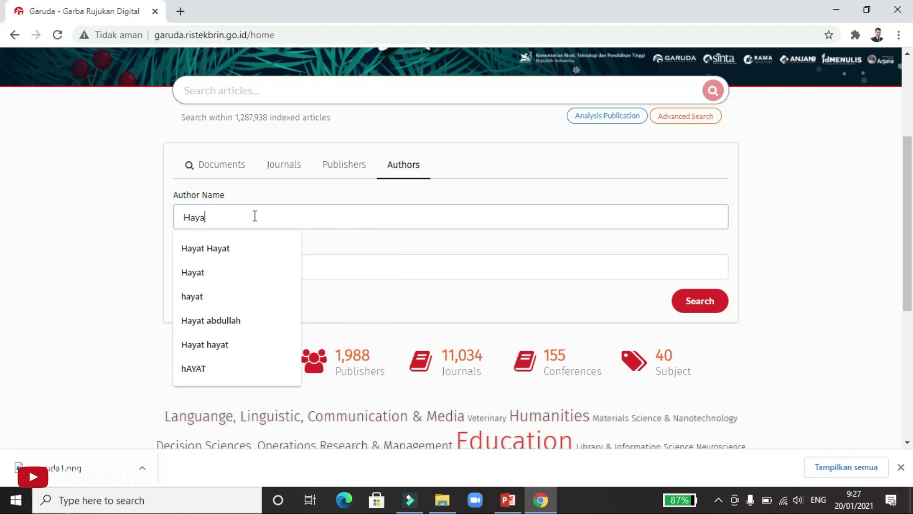
{"action": "type", "text": "t ABdullah"}
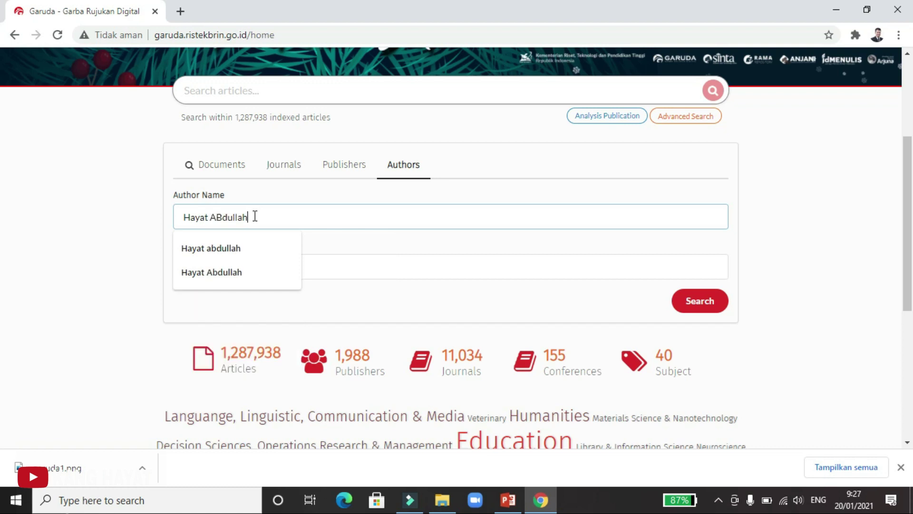
{"action": "left_click", "coordinate": [236, 252]}
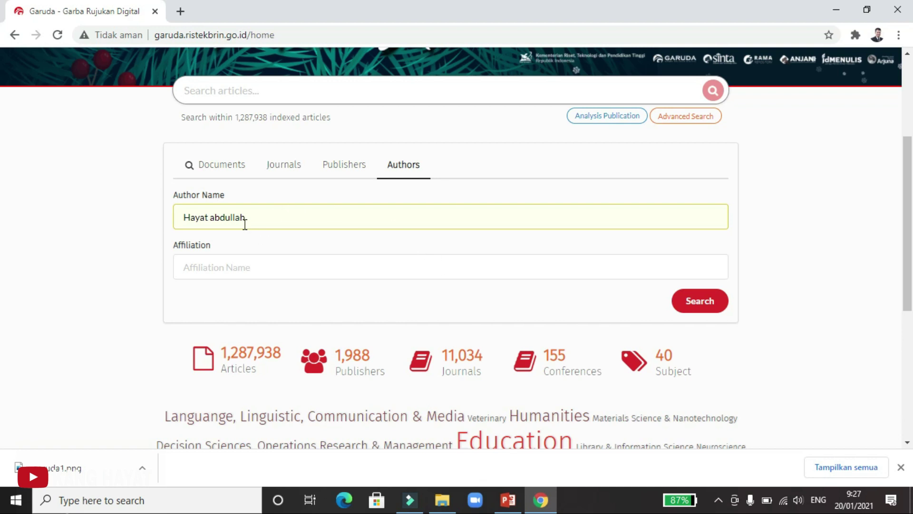
{"action": "left_click", "coordinate": [712, 300]}
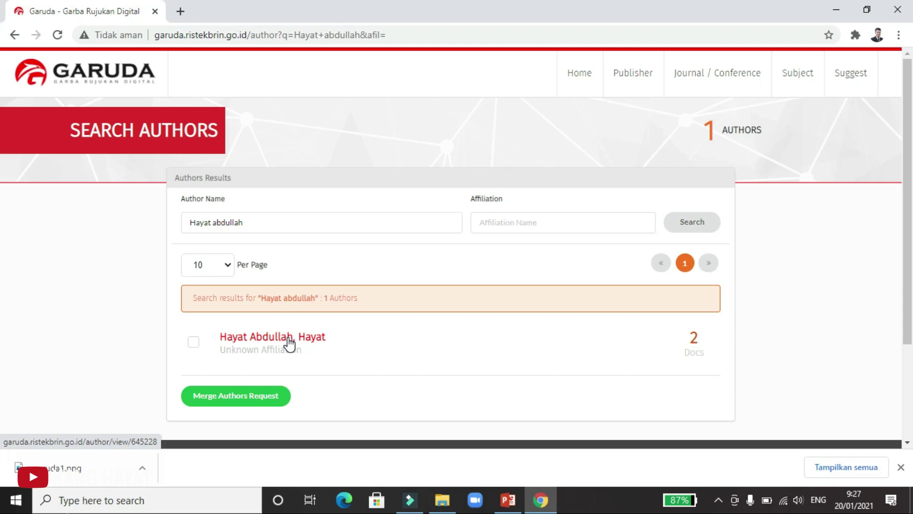
Shorten the author name to its first word only and run the author search again
{"action": "left_click", "coordinate": [267, 223]}
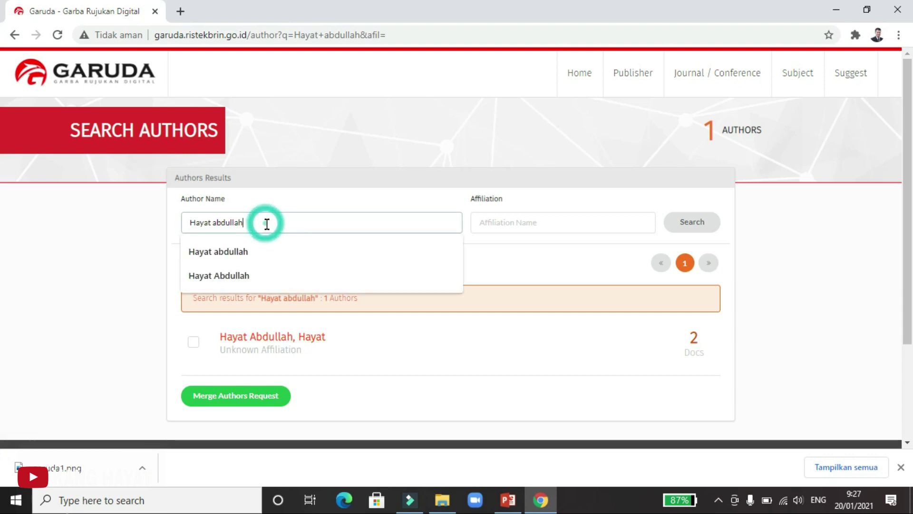
{"action": "left_click_drag", "start_coordinate": [274, 223], "coordinate": [215, 215]}
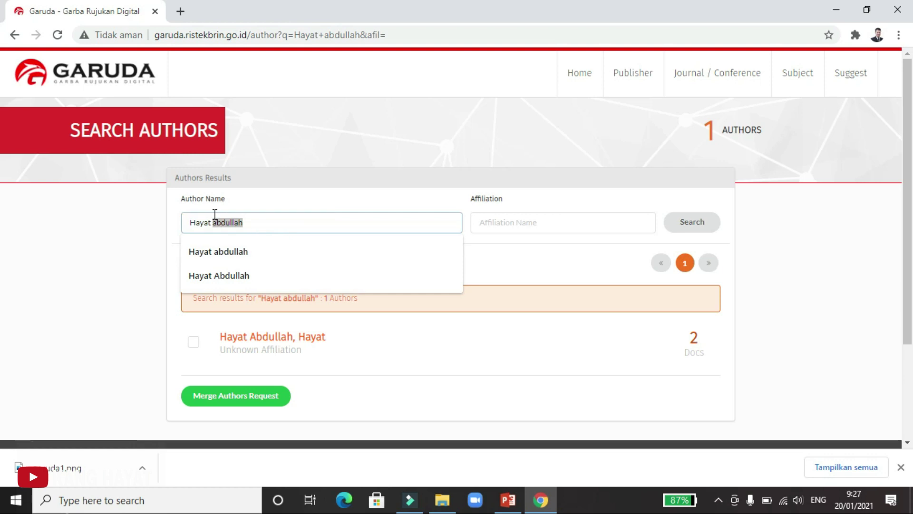
{"action": "key", "text": "BackSpace"}
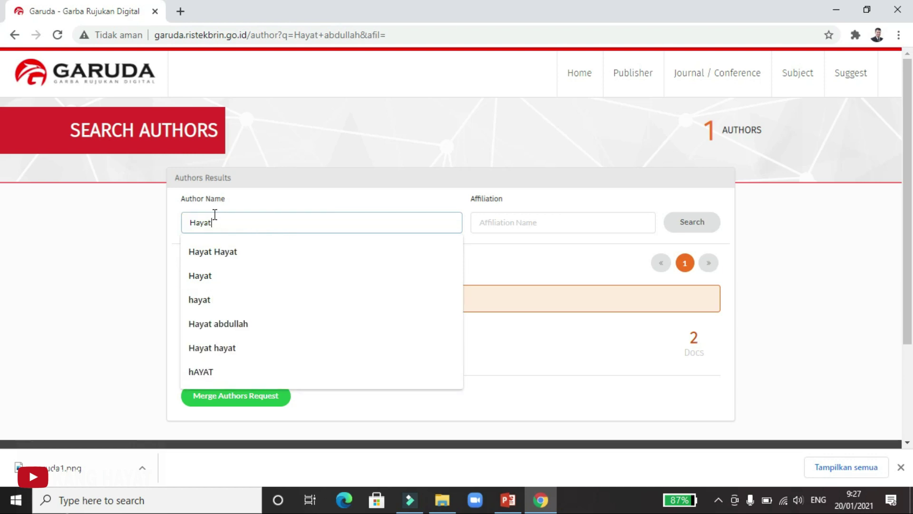
{"action": "left_click", "coordinate": [695, 227]}
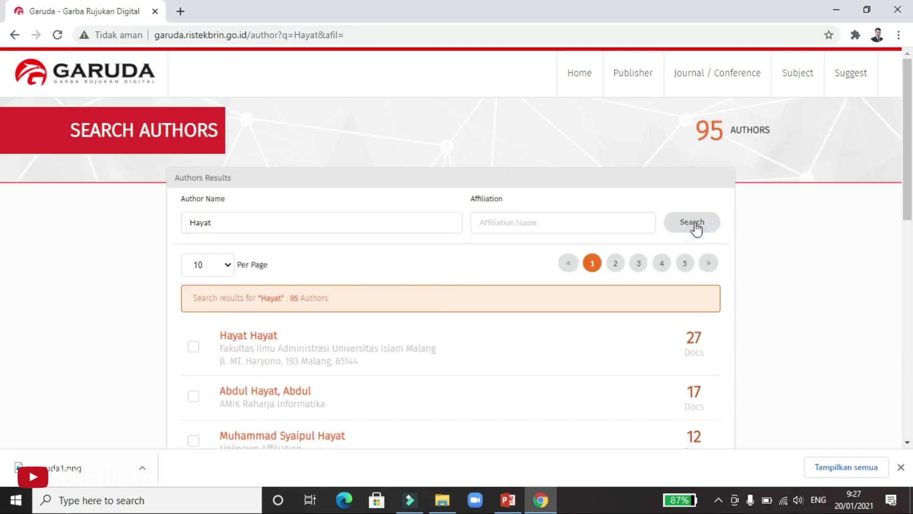
Examine the author results on pages 1, 2, 3, 4 and 6 for further records of the same author
{"action": "scroll", "coordinate": [396, 428], "scroll_direction": "down", "scroll_amount": 3}
{"action": "scroll", "coordinate": [400, 426], "scroll_direction": "up", "scroll_amount": 3}
{"action": "scroll", "coordinate": [413, 371], "scroll_direction": "down", "scroll_amount": 7}
{"action": "scroll", "coordinate": [585, 135], "scroll_direction": "up", "scroll_amount": 2}
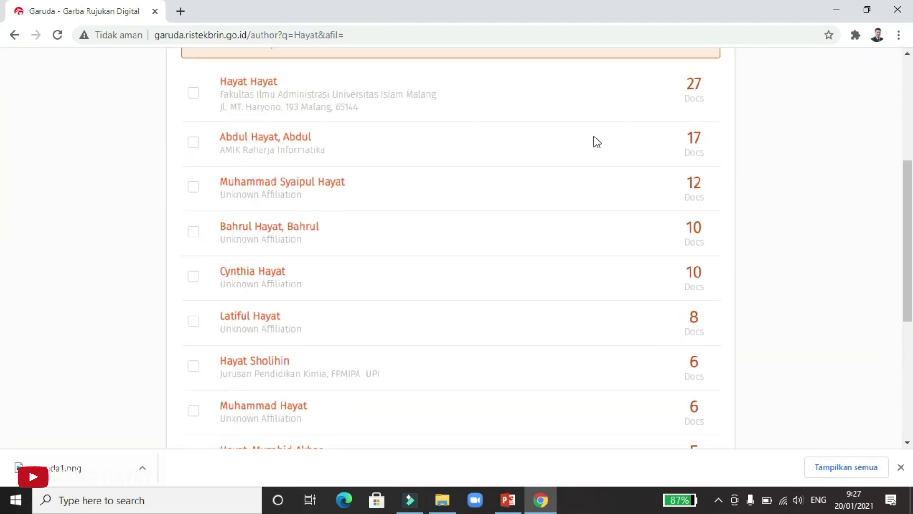
{"action": "scroll", "coordinate": [597, 142], "scroll_direction": "up", "scroll_amount": 5}
{"action": "left_click", "coordinate": [616, 263]}
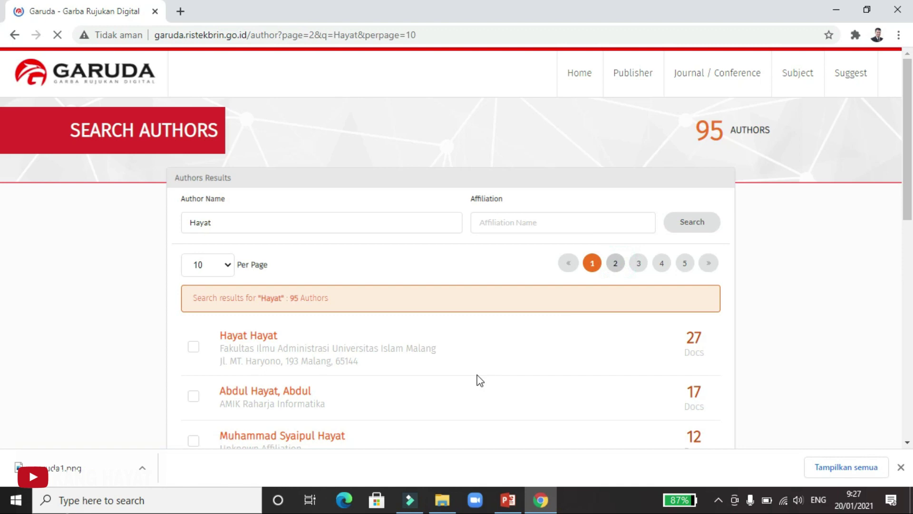
{"action": "scroll", "coordinate": [479, 381], "scroll_direction": "down", "scroll_amount": 7}
{"action": "scroll", "coordinate": [479, 380], "scroll_direction": "up", "scroll_amount": 1}
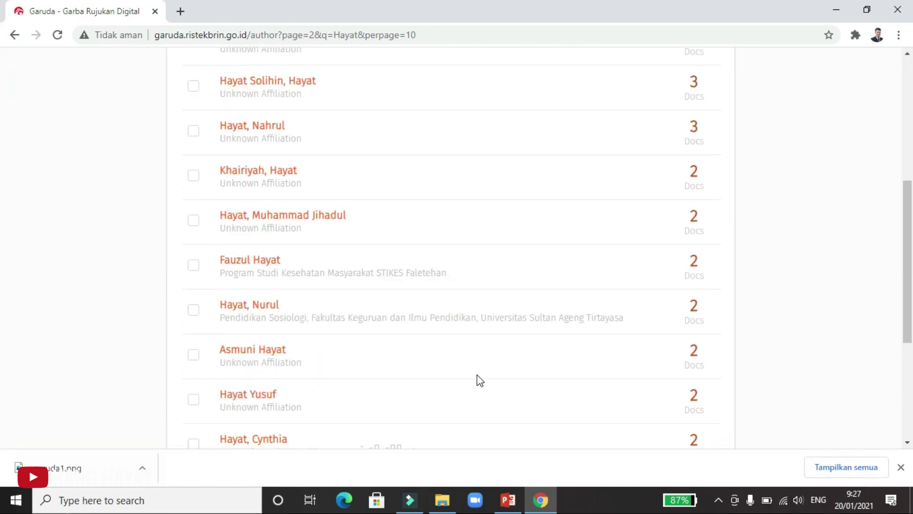
{"action": "scroll", "coordinate": [480, 380], "scroll_direction": "up", "scroll_amount": 6}
{"action": "left_click", "coordinate": [635, 179]}
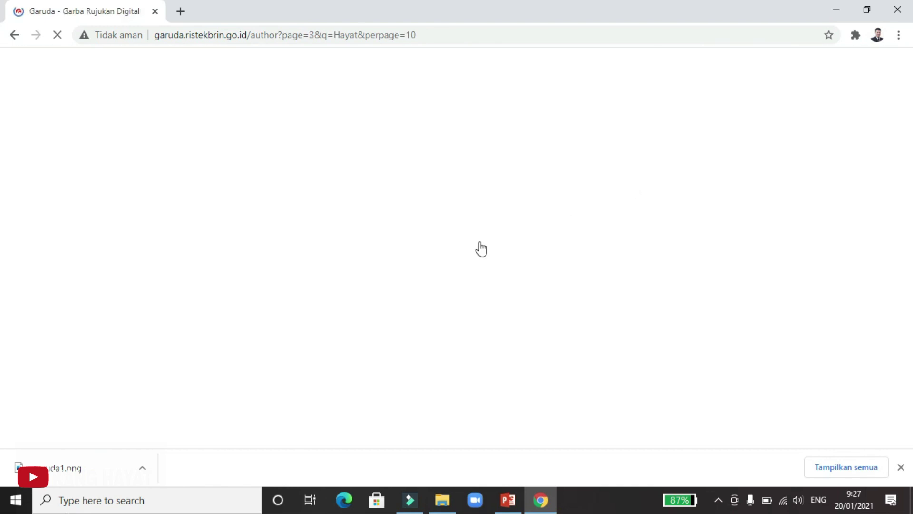
{"action": "left_click", "coordinate": [664, 263]}
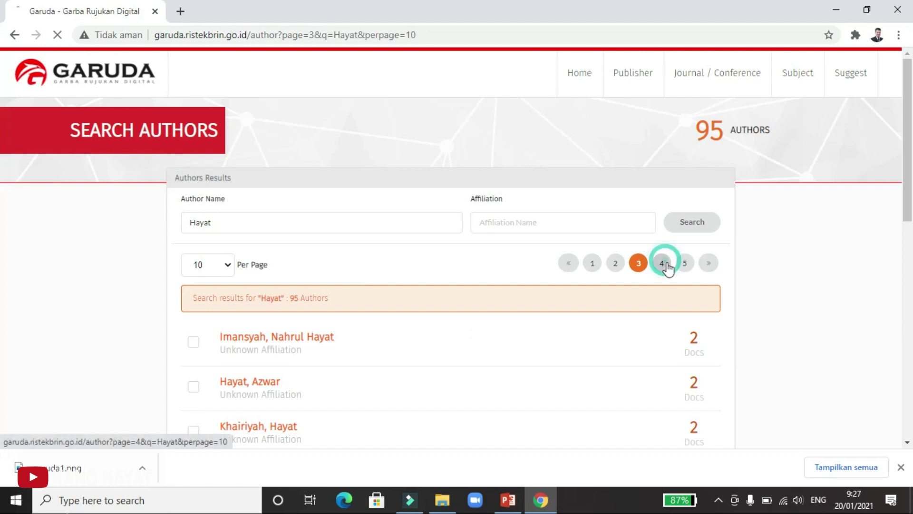
{"action": "left_click", "coordinate": [684, 266]}
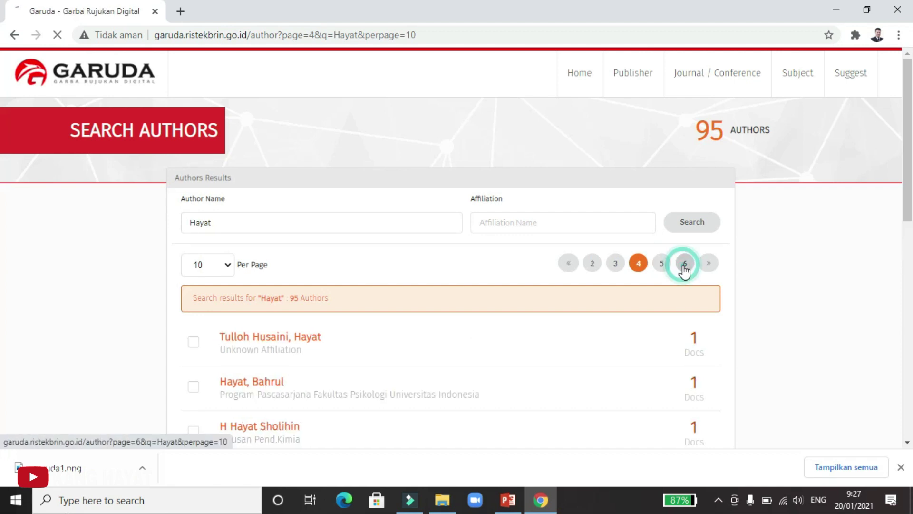
{"action": "scroll", "coordinate": [380, 289], "scroll_direction": "down", "scroll_amount": 6}
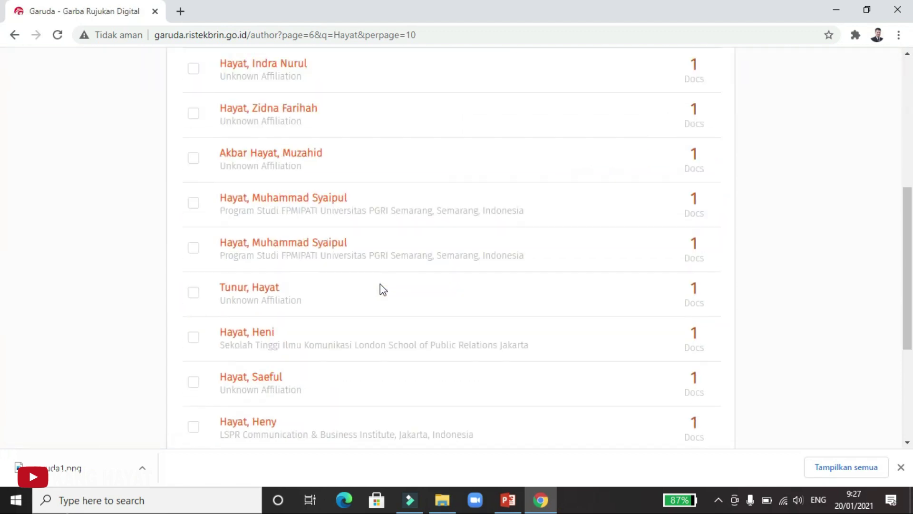
{"action": "scroll", "coordinate": [379, 290], "scroll_direction": "up", "scroll_amount": 3}
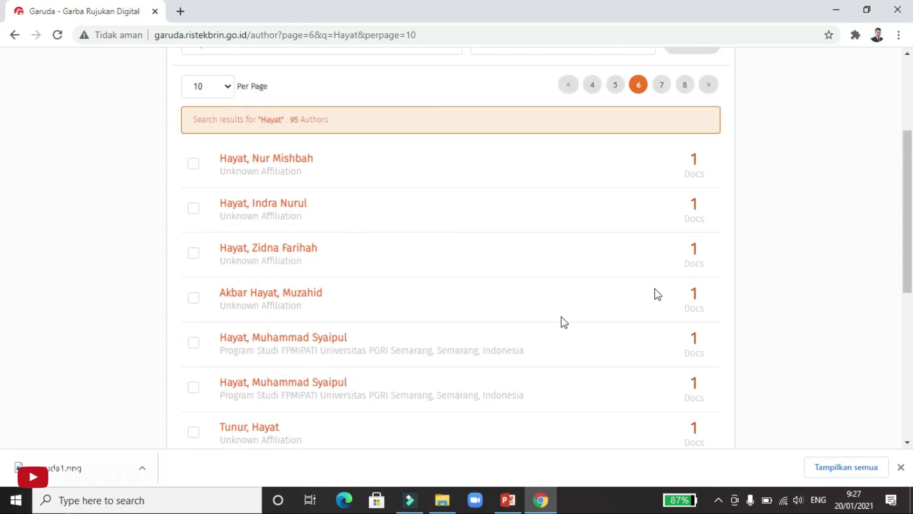